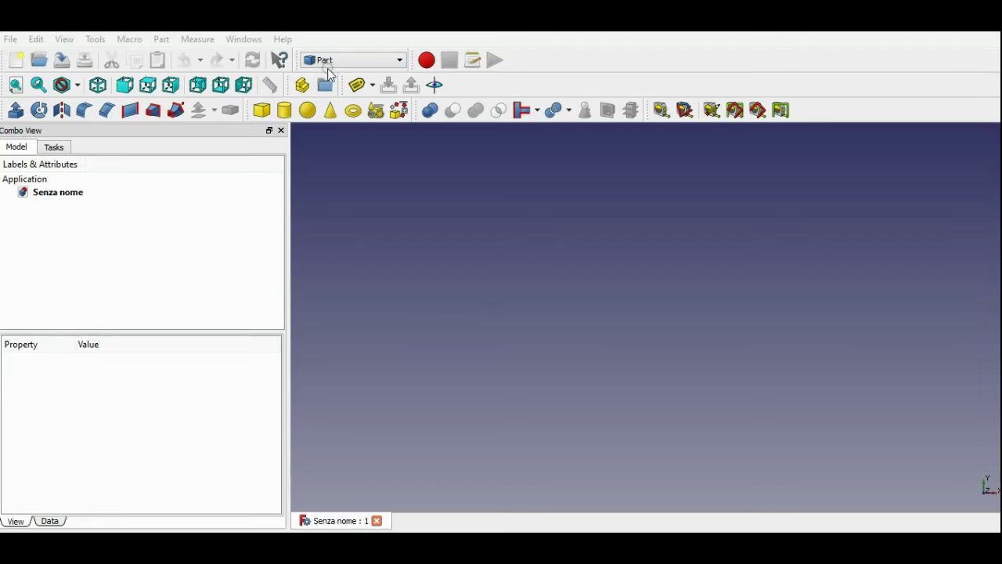
Add a Part Cube to the Senza nome document and select it in the model tree.
left_click(267, 114)
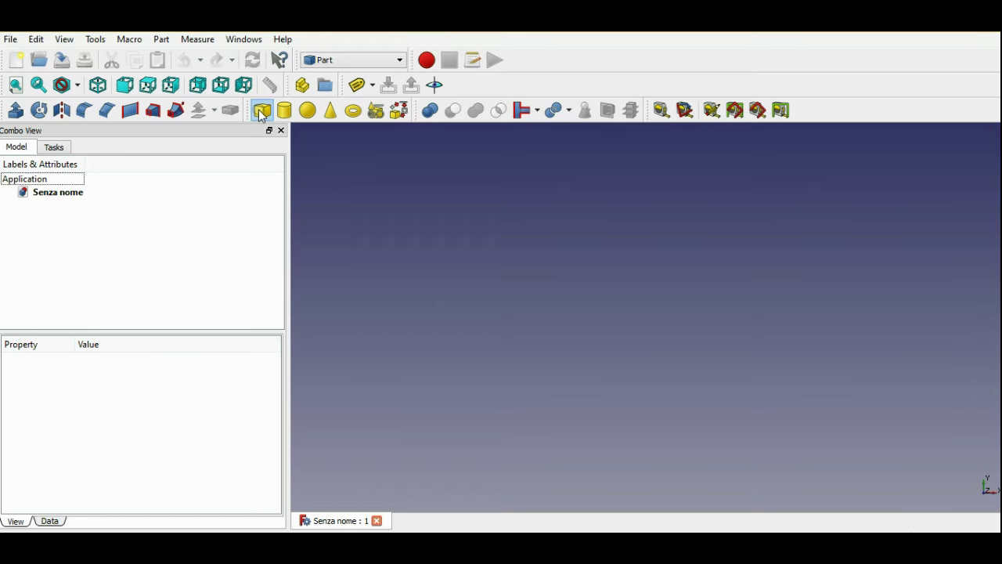
mouse_move(707, 329)
middle_mouse_down()
mouse_move(792, 319)
mouse_move(761, 327)
middle_mouse_up()
scroll(635, 319, "down", 2)
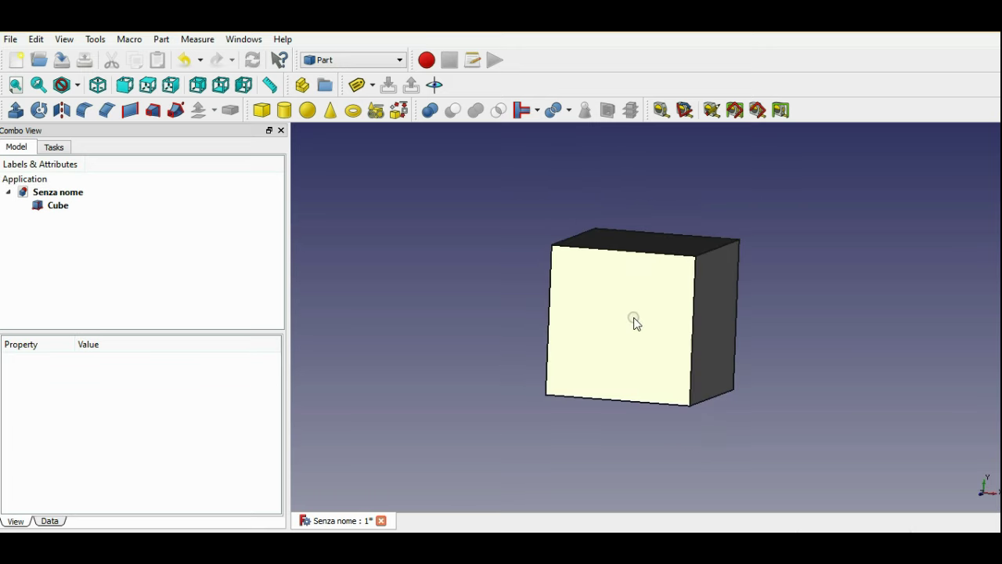
scroll(635, 320, "down", 2)
scroll(635, 320, "down", 2)
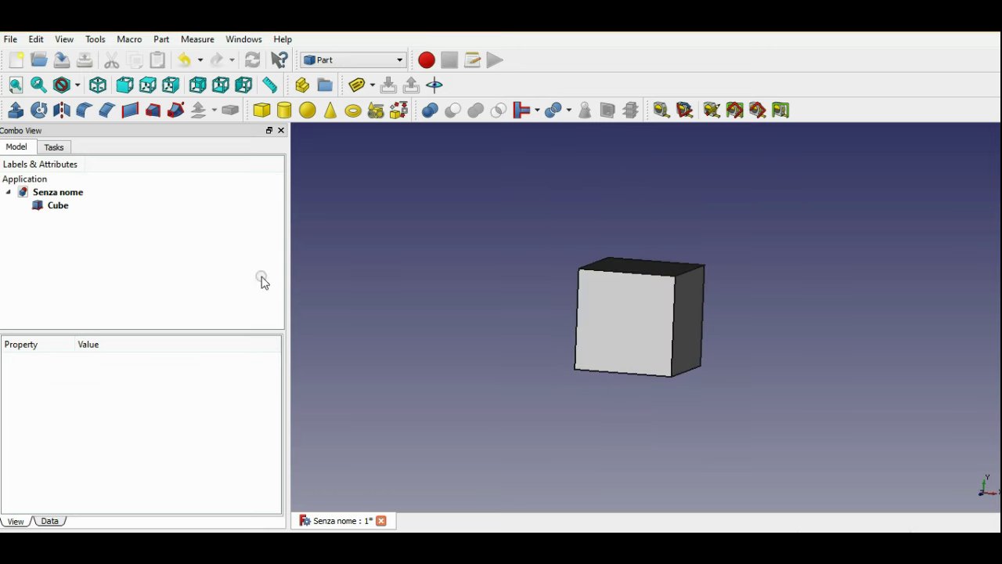
left_click(78, 211)
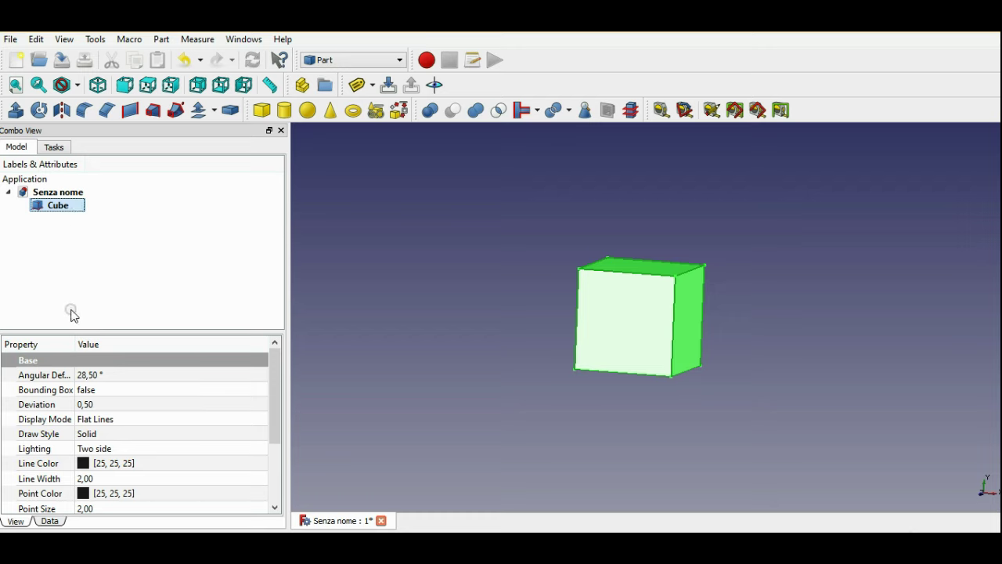
Set the Cube's Length to 30 mm in its Data properties.
left_click(60, 522)
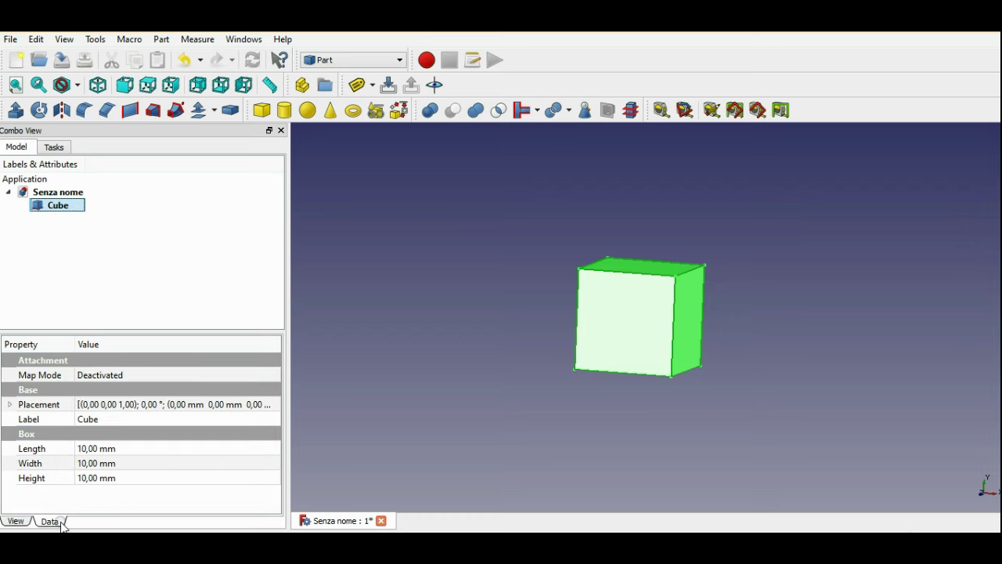
left_click(133, 449)
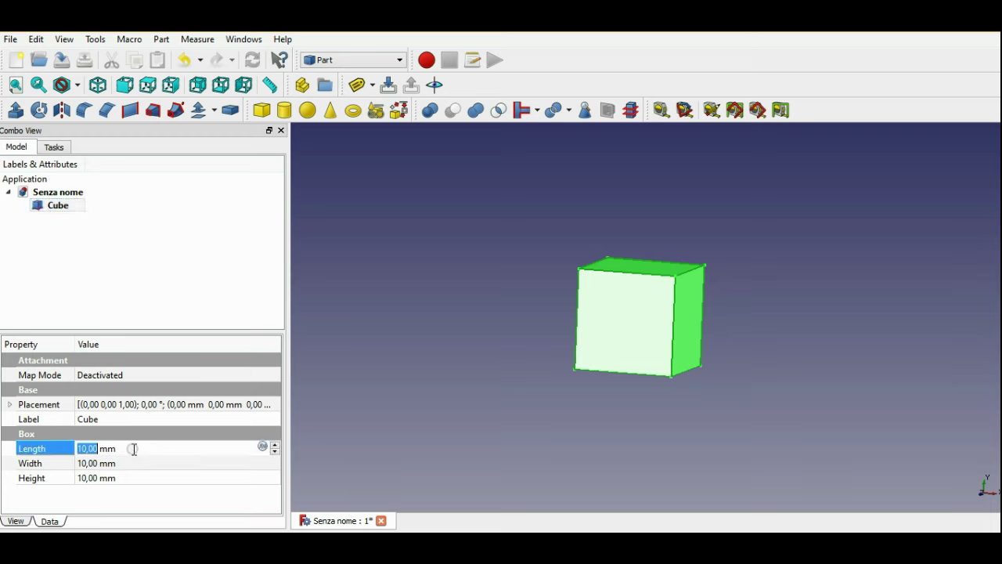
scroll(133, 448, "up", 3)
scroll(133, 448, "up", 3)
scroll(134, 448, "up", 4)
scroll(133, 449, "up", 4)
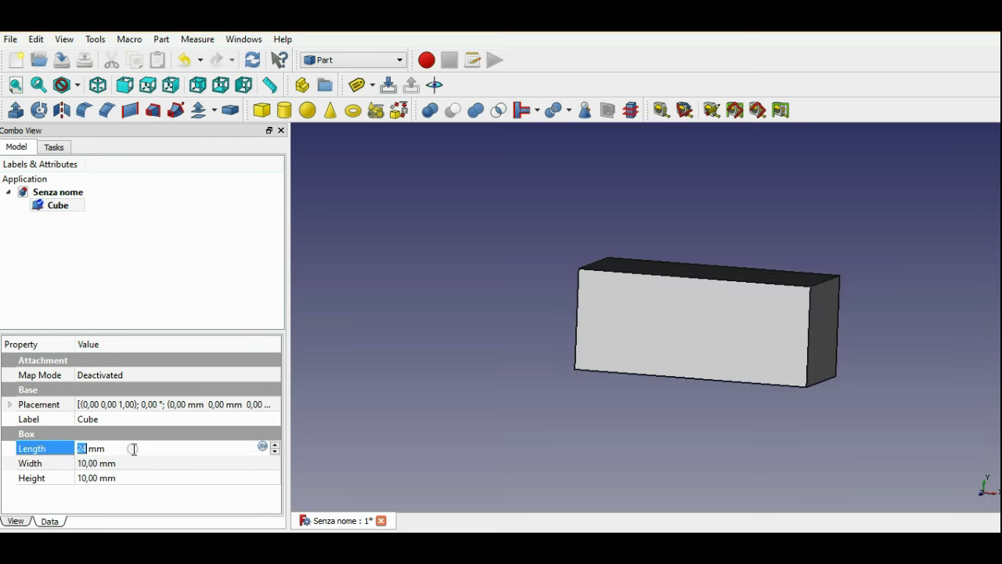
scroll(133, 448, "up", 2)
scroll(133, 448, "up", 2)
scroll(134, 448, "up", 1)
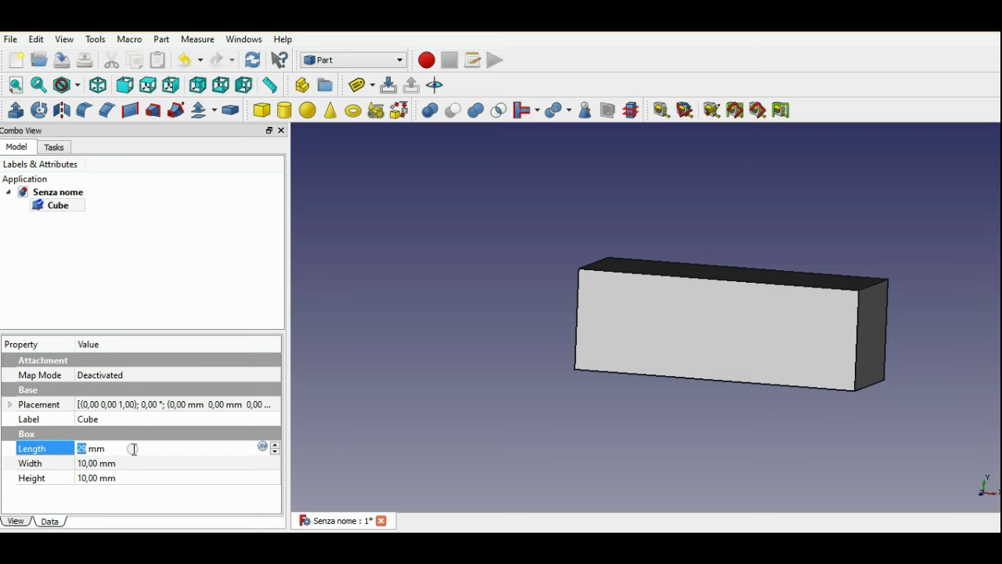
scroll(133, 449, "up", 1)
Set the Cube's Width to 15 mm and commit, keeping the 10 mm height.
left_click(129, 463)
scroll(129, 463, "up", 1)
scroll(129, 463, "up", 1)
scroll(130, 463, "up", 1)
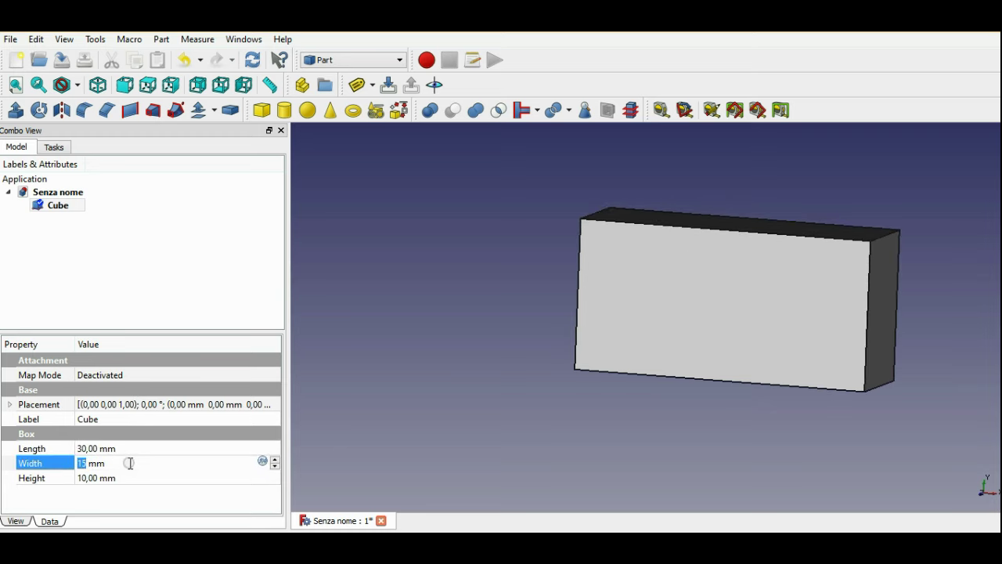
left_click(441, 413)
mouse_move(441, 413)
middle_mouse_down()
mouse_move(752, 424)
mouse_move(556, 316)
mouse_move(505, 303)
mouse_move(492, 275)
middle_mouse_up()
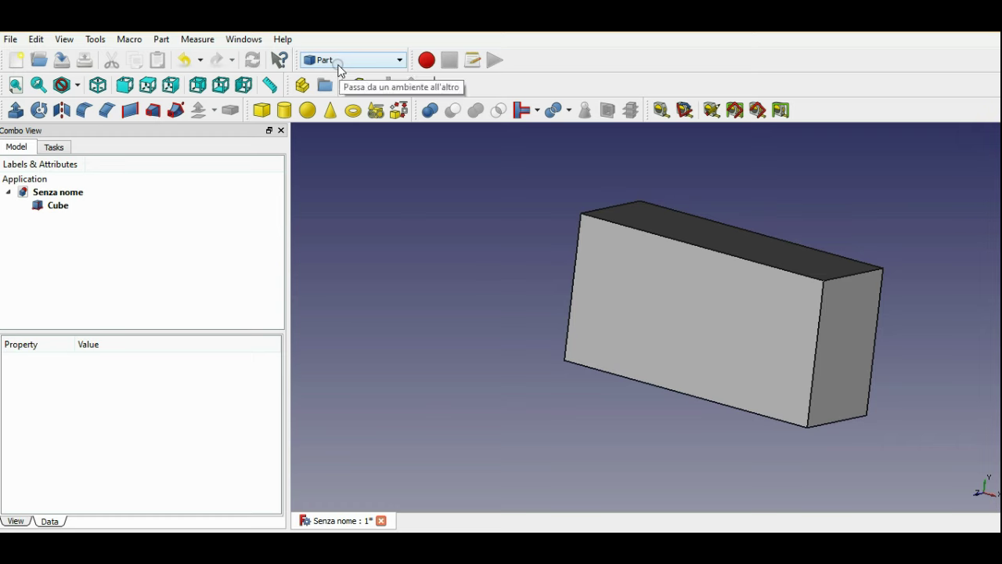
Activate the Draft workbench and view the box more frontally.
left_click(400, 60)
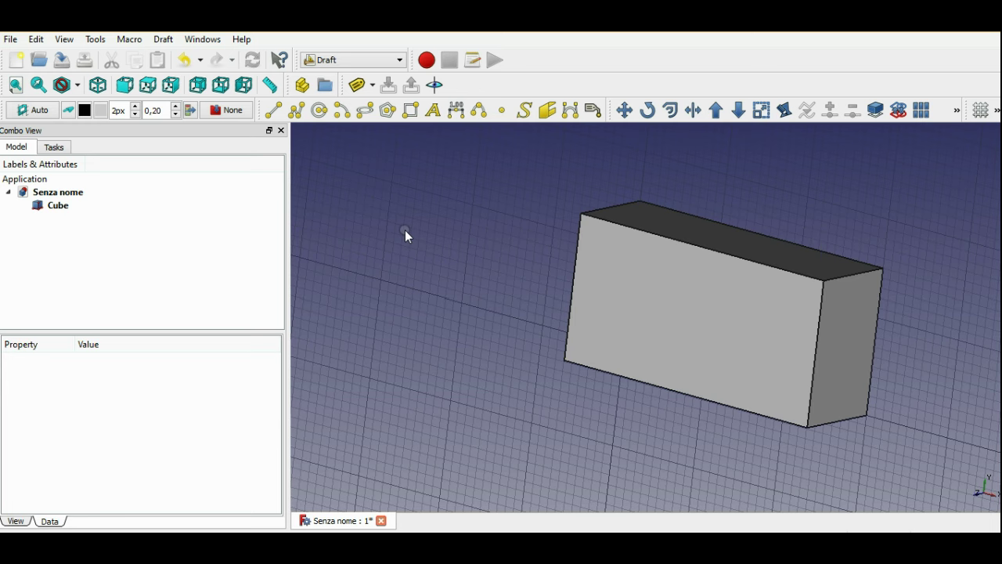
middle_click_drag(405, 229, 492, 347)
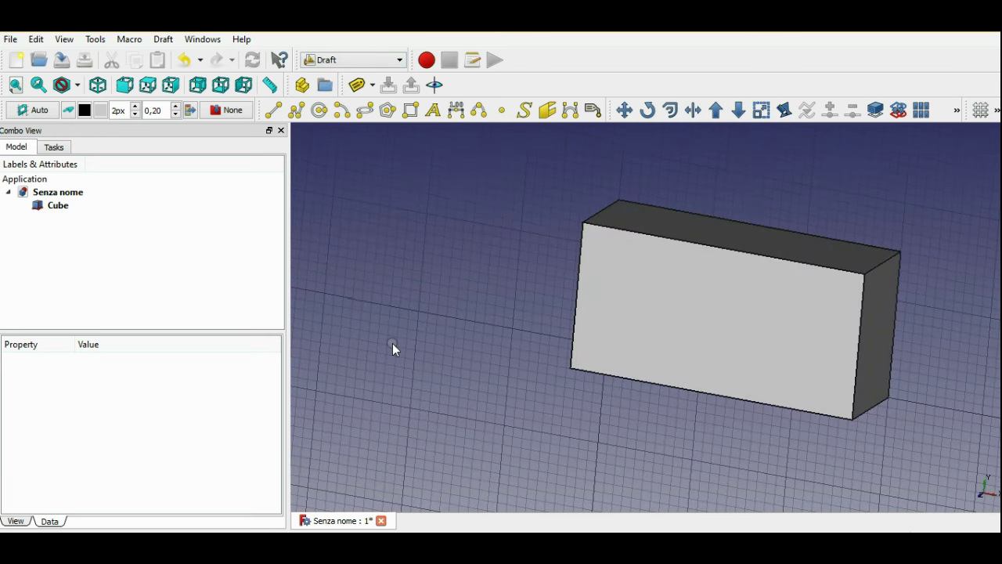
Run Draft Scale on the Cube with its base point on the box's left edge.
left_click(957, 112)
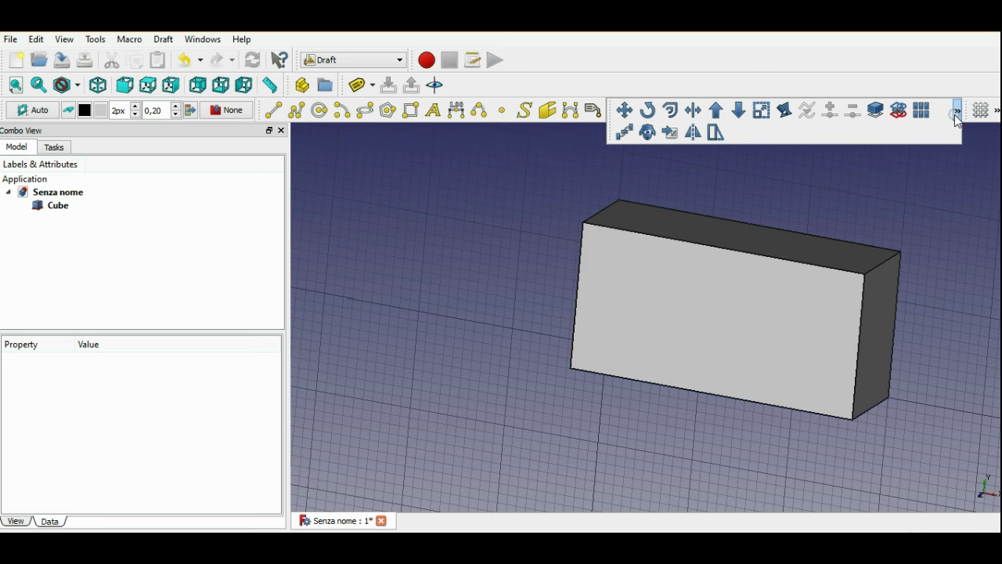
left_click(764, 120)
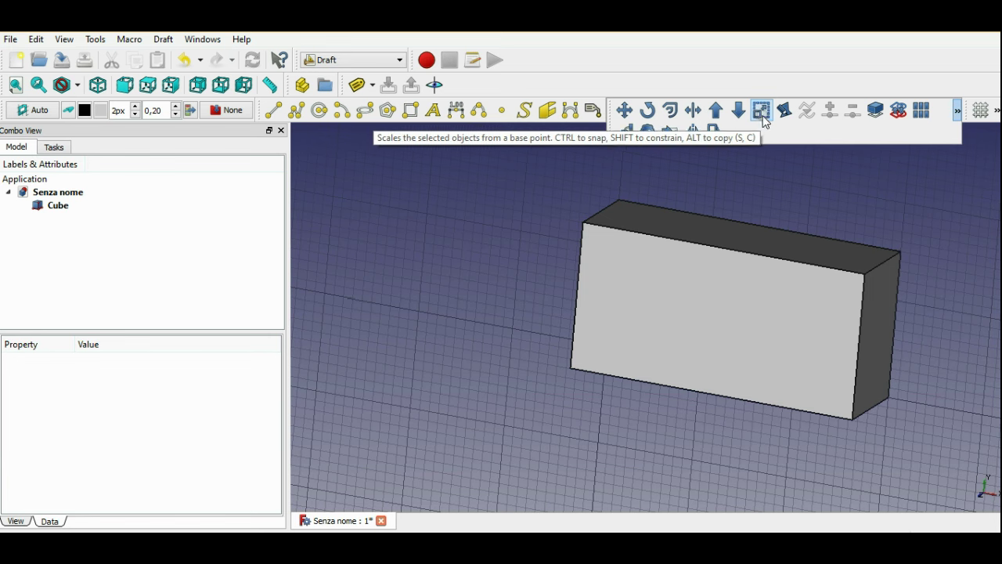
left_click(63, 207)
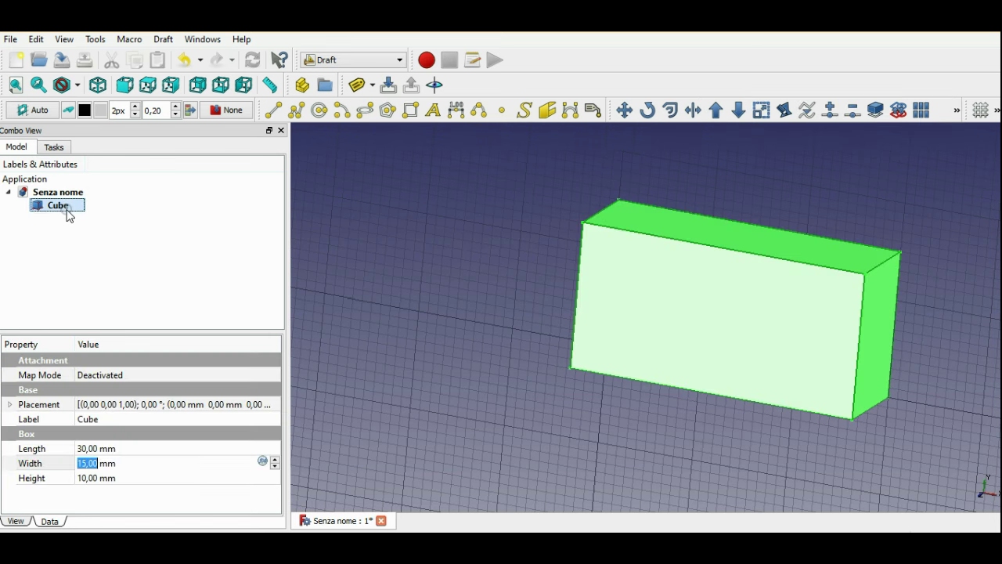
left_click(761, 111)
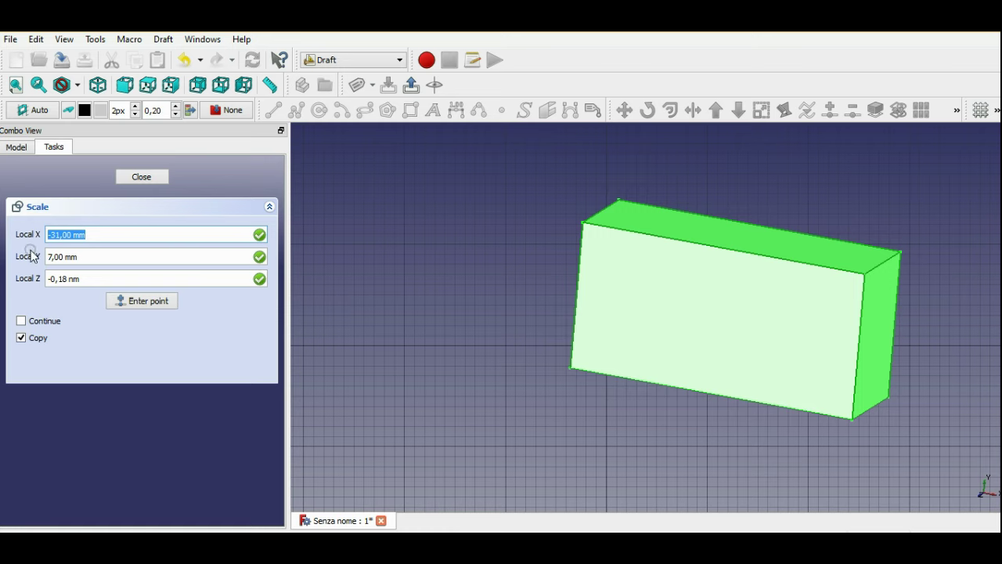
scroll(112, 235, "up", 2)
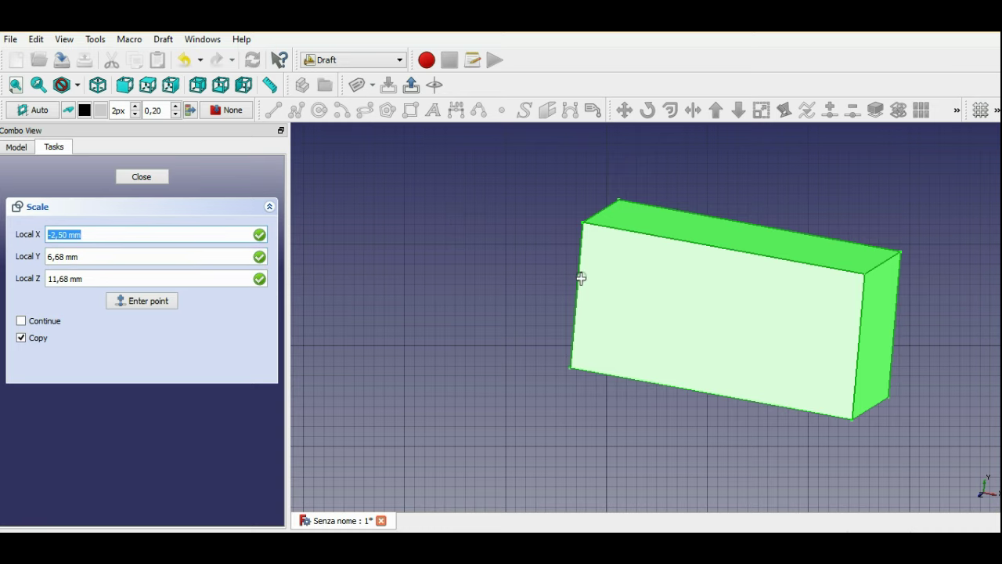
scroll(582, 287, "up", 4)
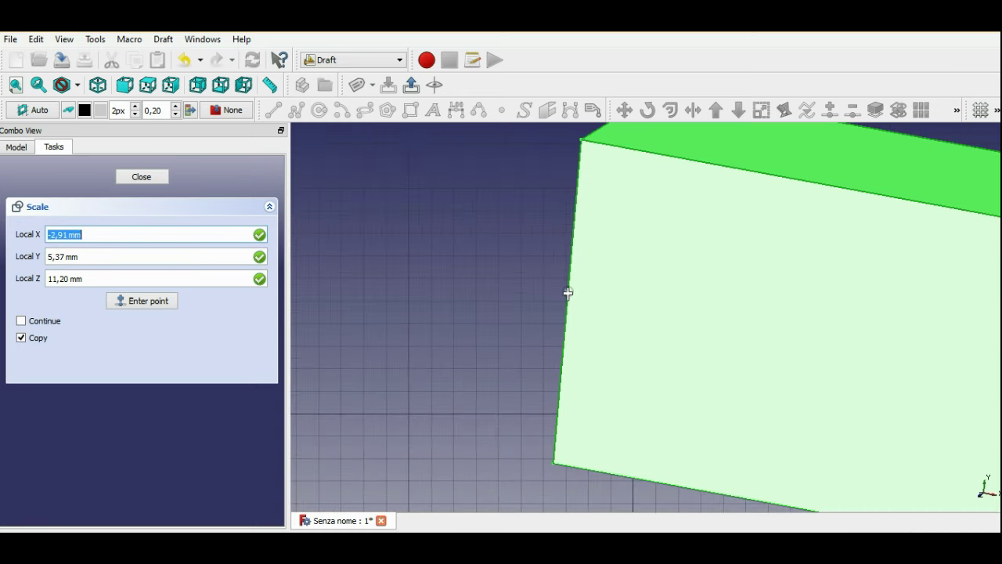
left_click(568, 293)
scroll(527, 300, "down", 2)
Bring the box into view and select the X, Y and Z scale factor fields.
scroll(526, 301, "down", 2)
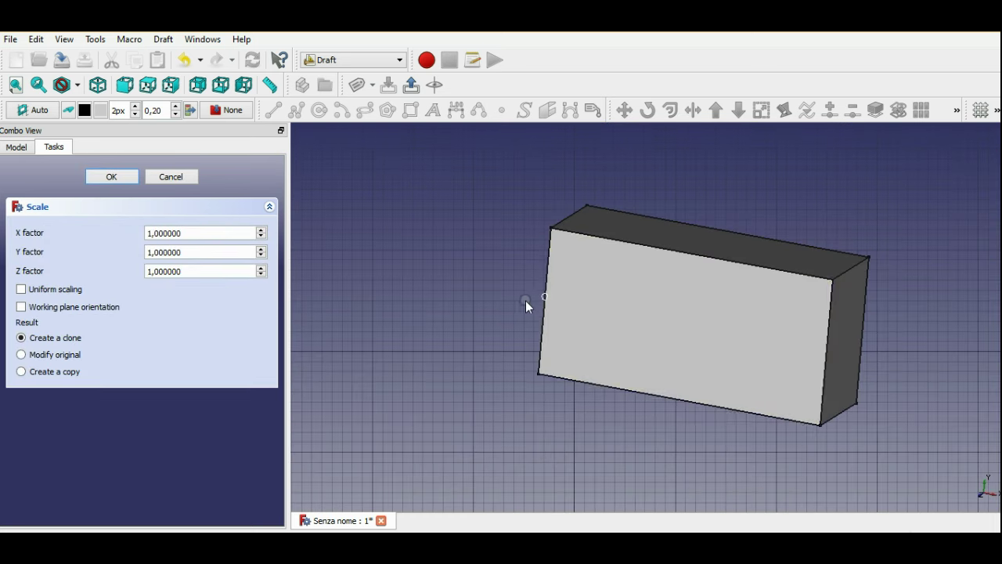
scroll(525, 301, "down", 2)
middle_click_drag(653, 242, 639, 247)
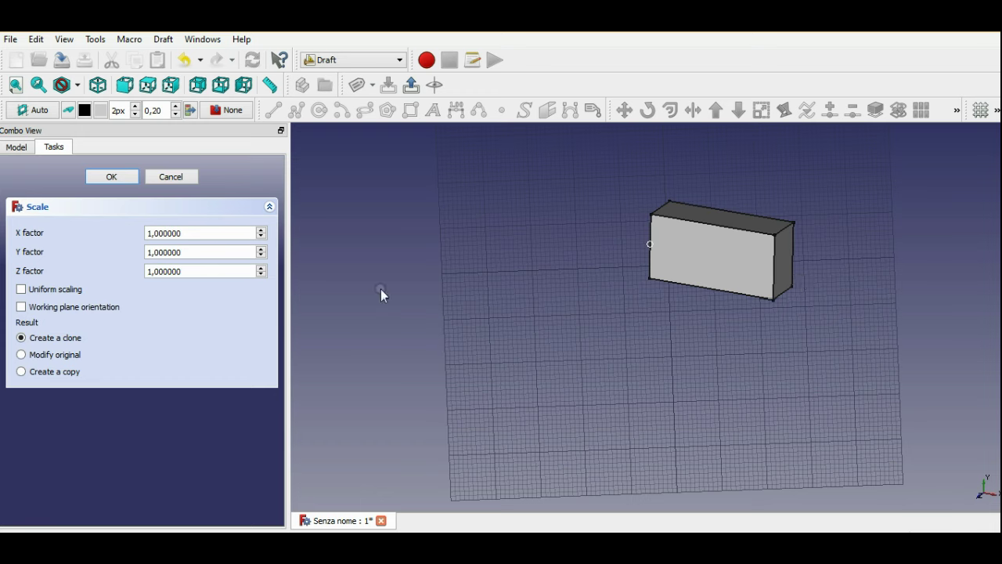
double_click(212, 234)
left_click(229, 233)
scroll(230, 232, "up", 2)
scroll(230, 233, "down", 1)
scroll(230, 232, "up", 1)
left_click(213, 250)
scroll(215, 252, "up", 1)
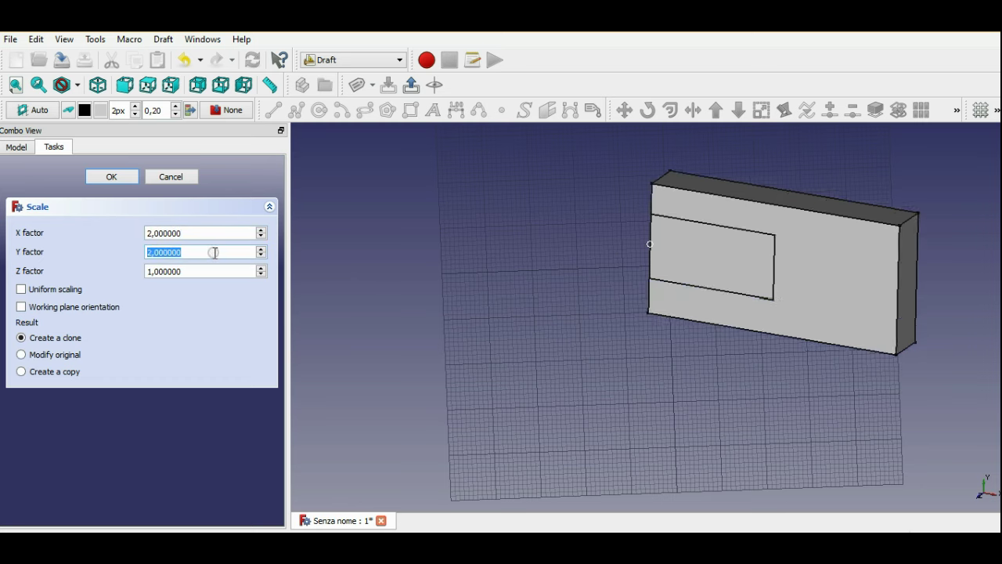
scroll(215, 252, "down", 1)
scroll(214, 252, "down", 1)
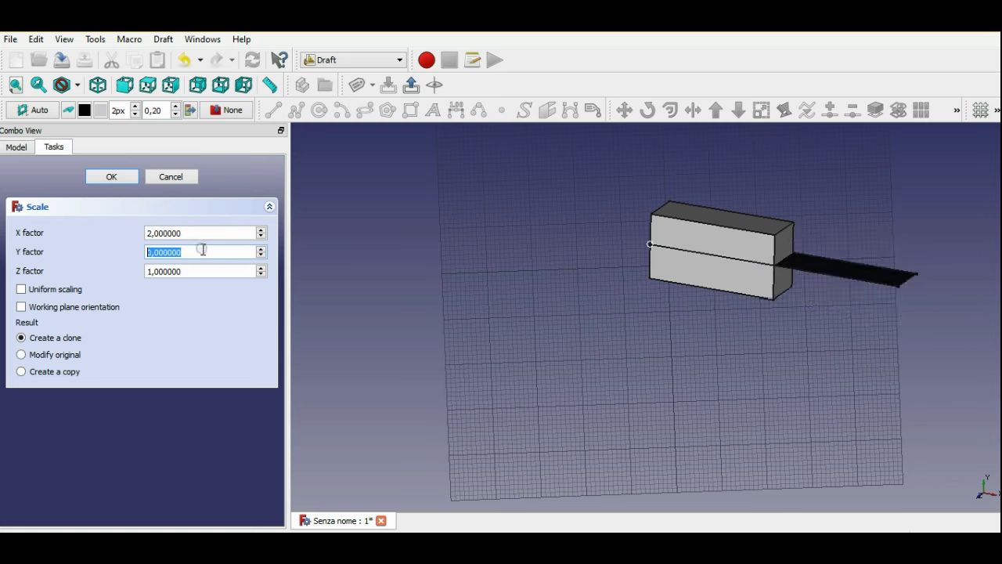
scroll(203, 249, "up", 1)
left_click(203, 233)
scroll(203, 233, "down", 1)
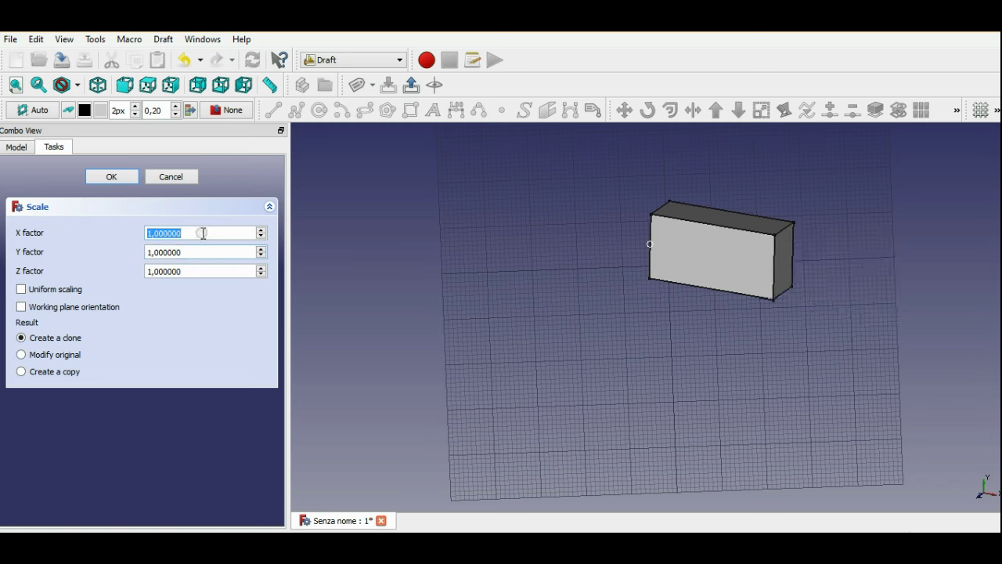
left_click(210, 270)
scroll(210, 270, "up", 1)
scroll(210, 270, "up", 1)
scroll(209, 271, "down", 2)
scroll(210, 270, "down", 1)
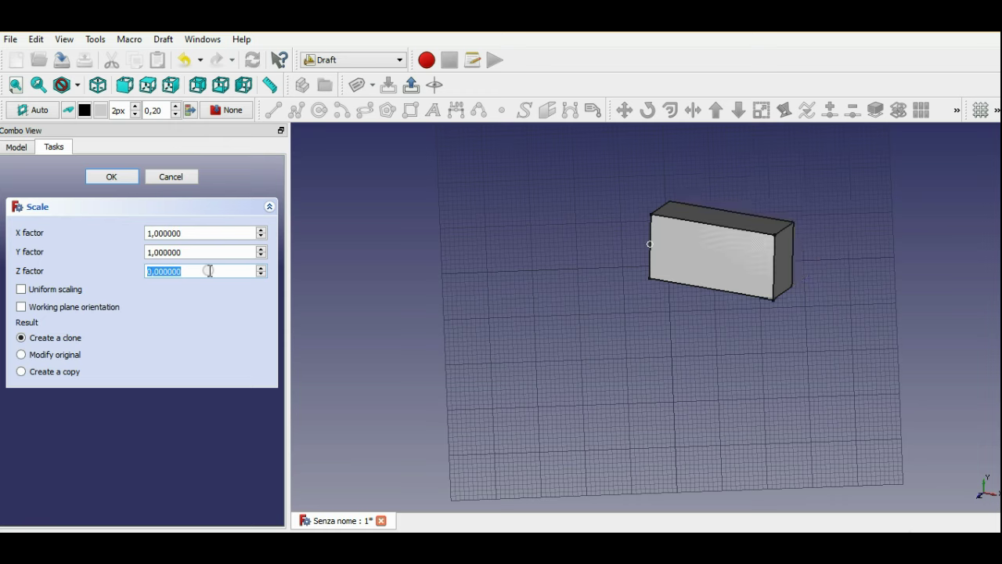
Replace the X, Y and Z scale factors with 0,5 each, keeping Create a clone.
left_click(188, 234)
scroll(188, 234, "down", 1)
key("BackSpace")
type("0,5")
left_click(197, 253)
key("BackSpace")
key("BackSpace")
key("BackSpace")
key("BackSpace")
key("BackSpace")
key("BackSpace")
key("BackSpace")
type("0,5")
left_click(201, 273)
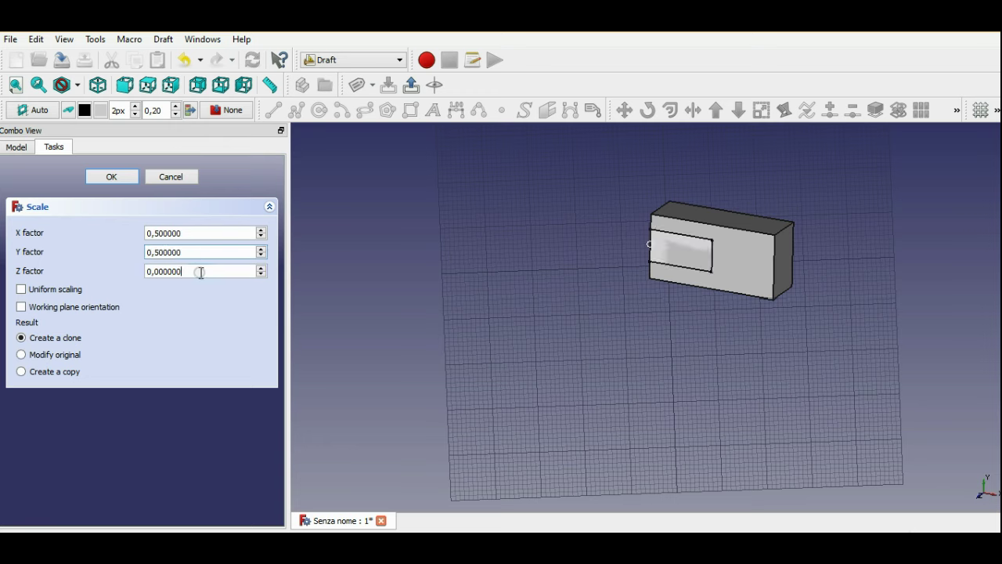
key("BackSpace")
key("BackSpace")
key("BackSpace")
key("BackSpace")
key("BackSpace")
key("BackSpace")
type("5")
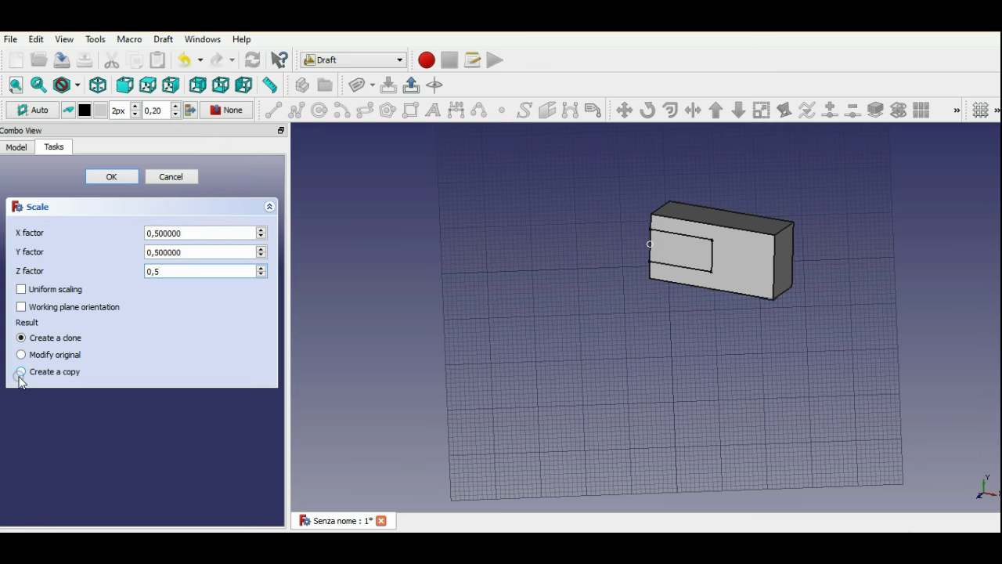
left_click(195, 231)
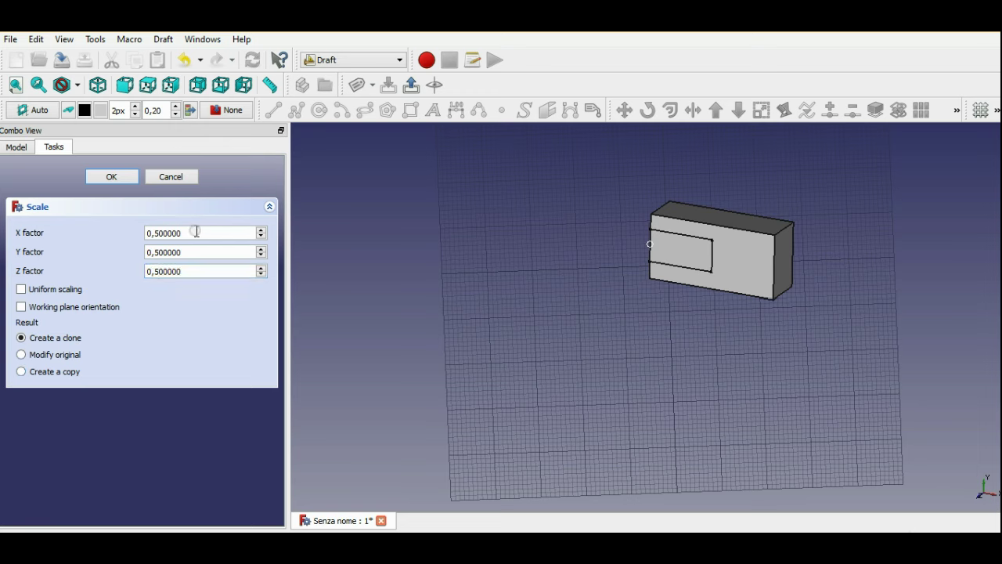
Create the half-size Scale clone, then select the original Cube and hide it.
left_click(122, 180)
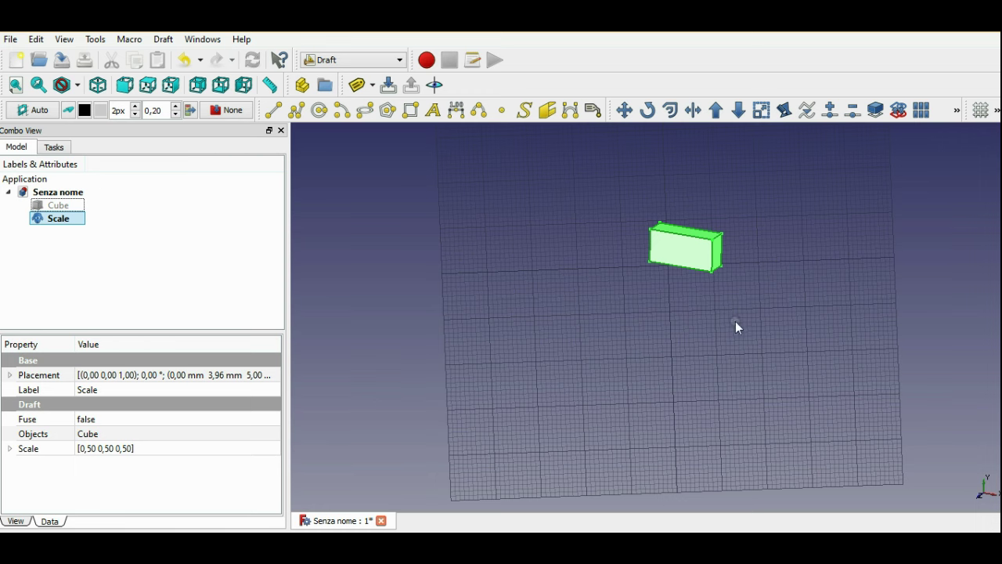
middle_click_drag(736, 321, 707, 320)
scroll(708, 319, "down", 3)
scroll(685, 329, "up", 3)
scroll(705, 296, "up", 3)
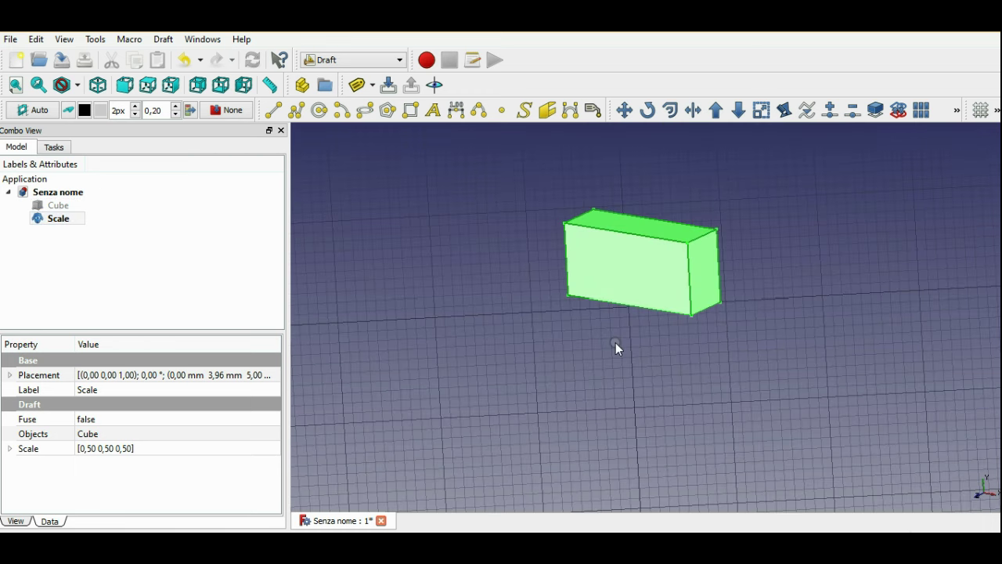
left_click(56, 205)
key("space")
key("space")
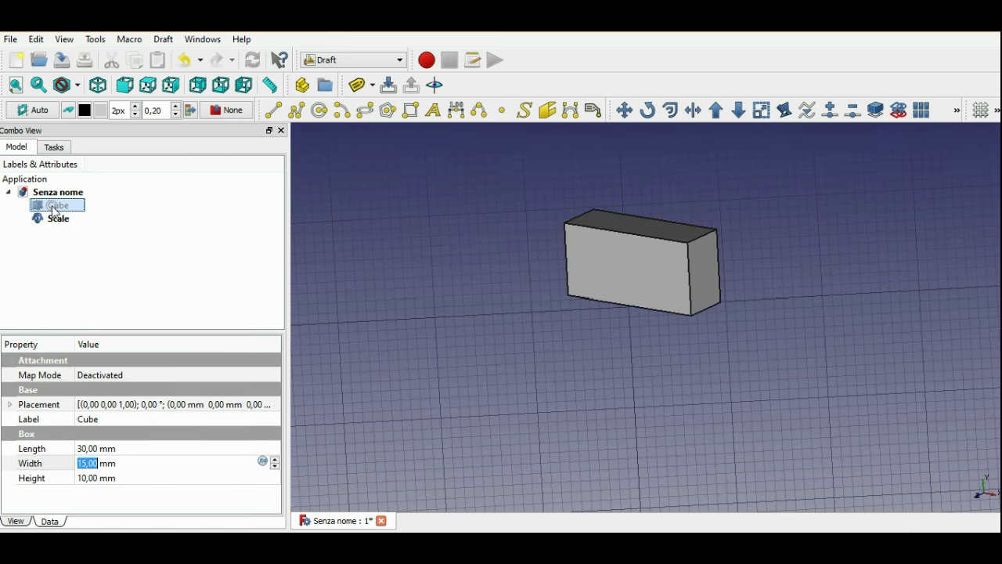
key("space")
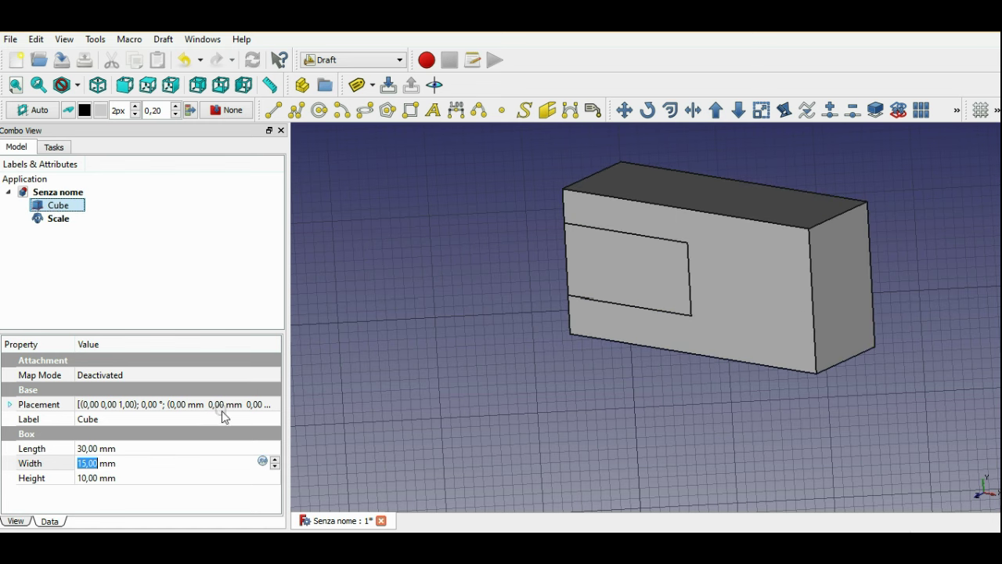
Move the Cube to X −32 mm through its Placement and apply.
left_click(267, 406)
left_click(83, 234)
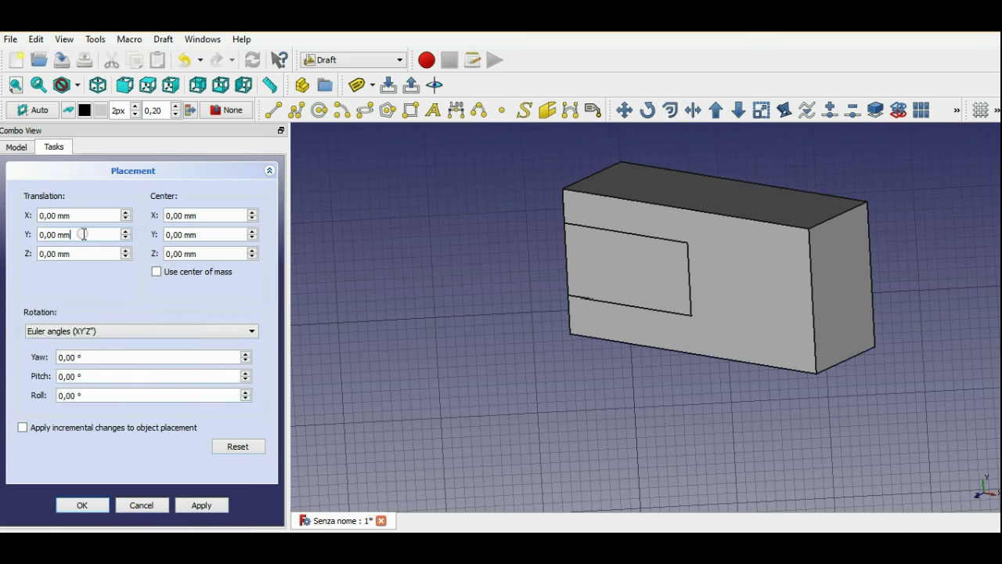
mouse_move(532, 363)
middle_mouse_down()
mouse_move(581, 379)
mouse_move(604, 374)
middle_mouse_up()
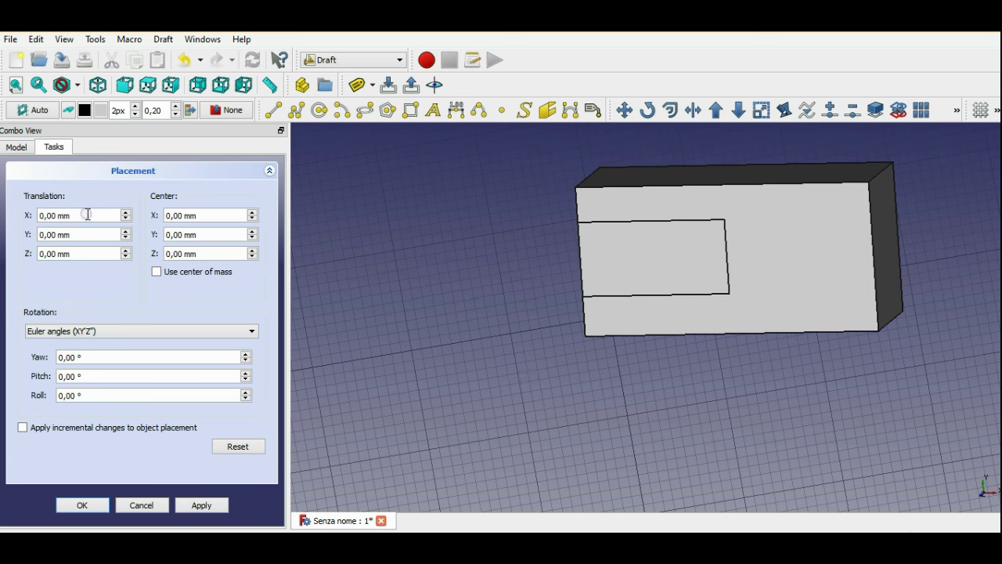
left_click(88, 214)
scroll(88, 214, "up", 2)
scroll(88, 215, "up", 3)
scroll(88, 215, "up", 8)
scroll(88, 215, "down", 13)
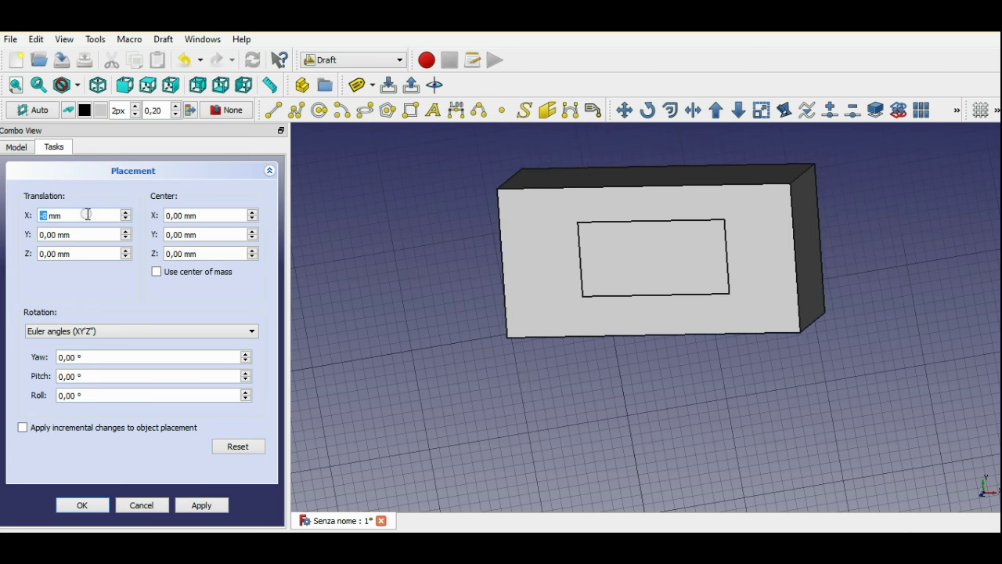
scroll(88, 214, "down", 20)
scroll(87, 214, "down", 11)
scroll(88, 215, "down", 1)
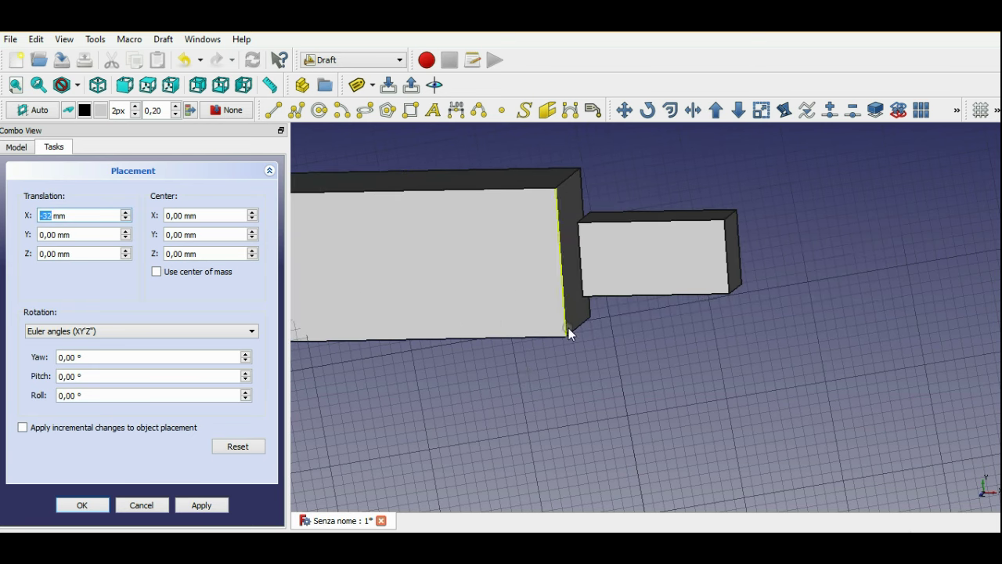
scroll(657, 354, "down", 3)
scroll(657, 358, "down", 2)
mouse_move(657, 357)
middle_mouse_down()
mouse_move(486, 320)
mouse_move(615, 328)
middle_mouse_up()
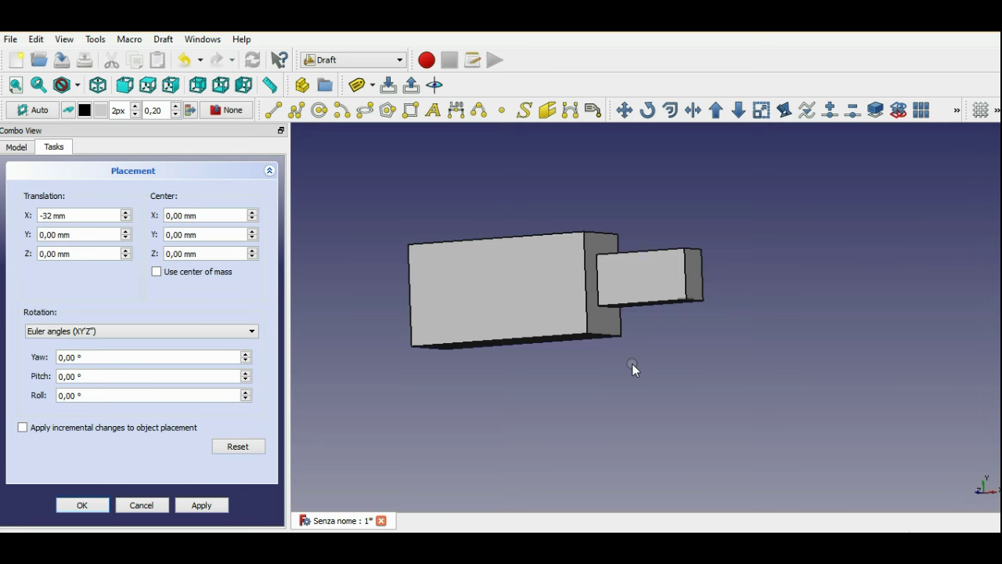
middle_click_drag(633, 369, 660, 410)
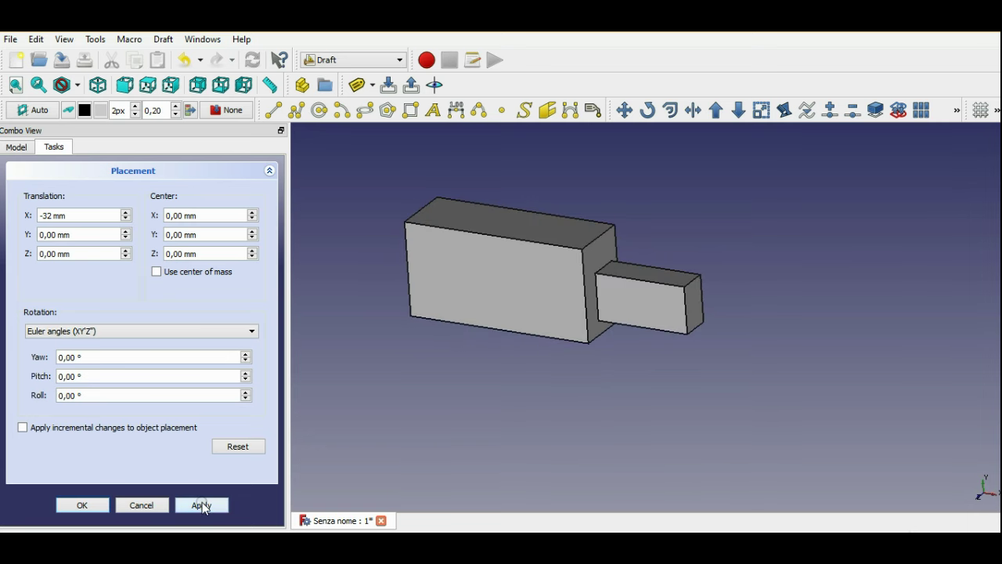
left_click(82, 505)
Scale the moved box from its corner with X, Y and Z factors of 2.
left_click(494, 286)
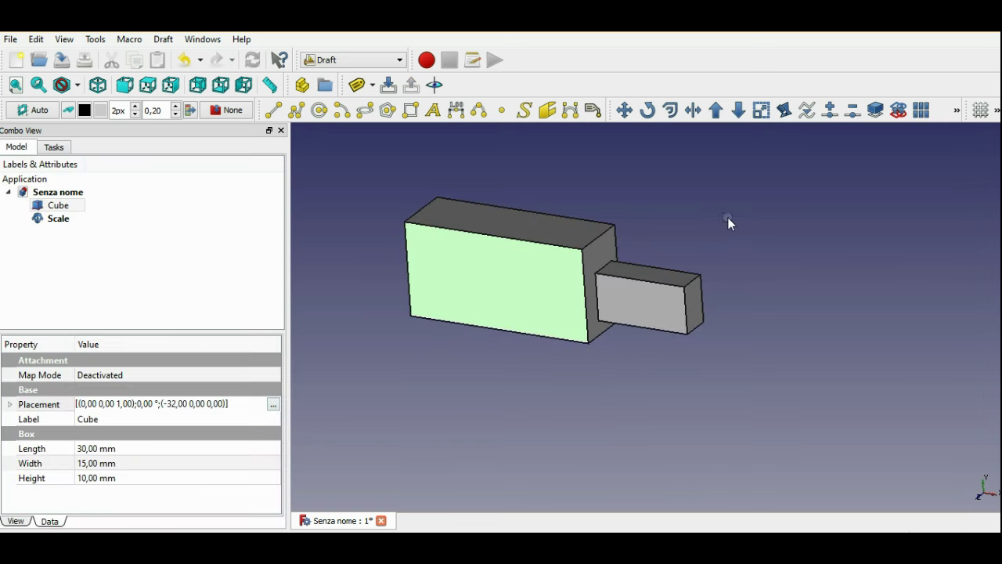
left_click(760, 114)
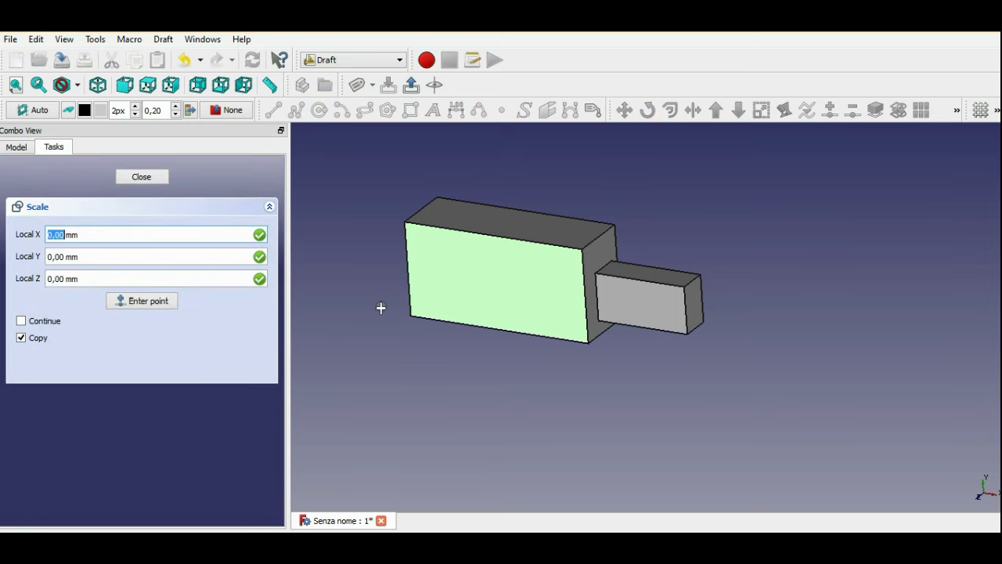
left_click(411, 287)
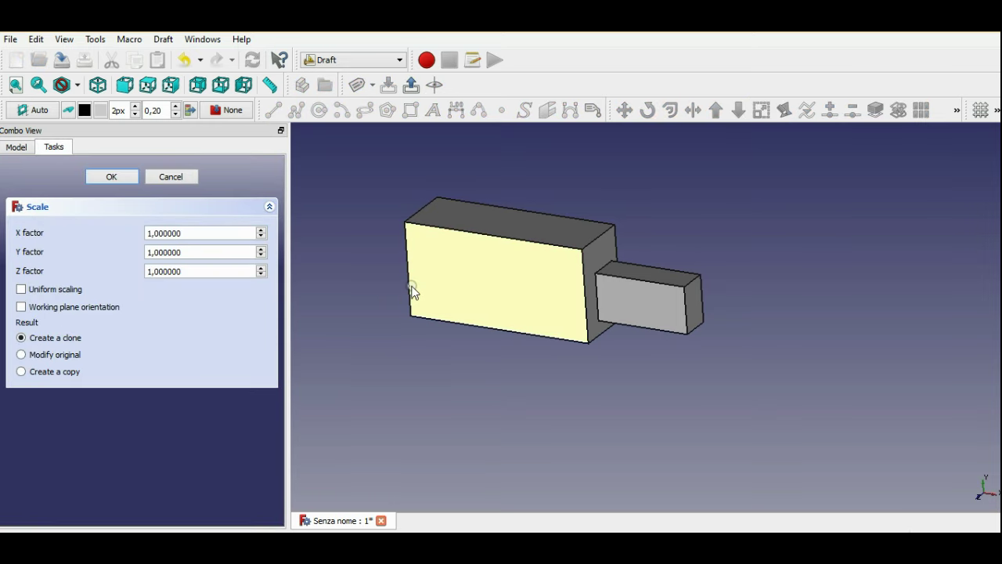
scroll(223, 232, "up", 1)
left_click(217, 255)
scroll(217, 252, "up", 1)
left_click(209, 271)
scroll(208, 271, "up", 1)
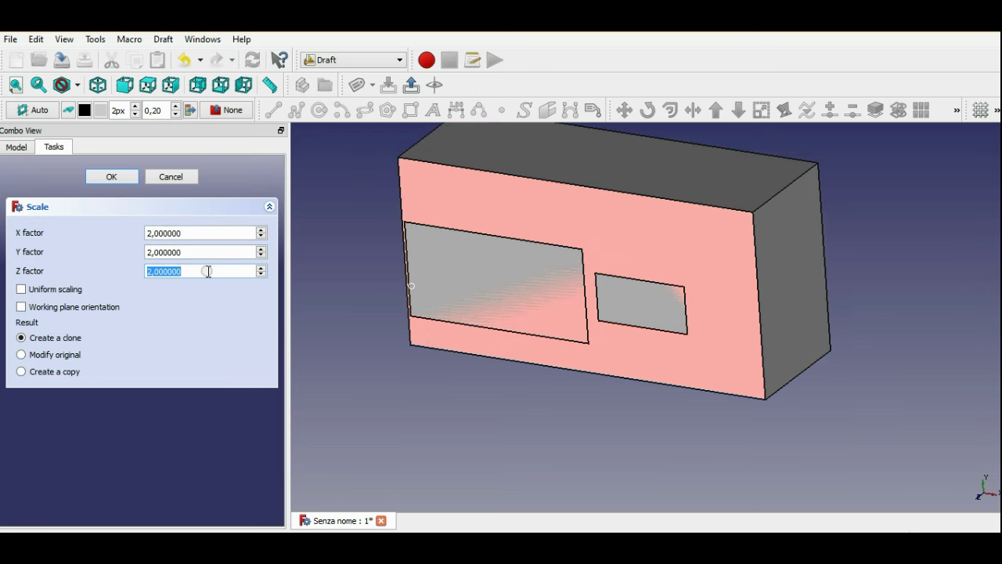
Create the double-size Scale001 clone and make the original Cube visible again.
left_click(118, 179)
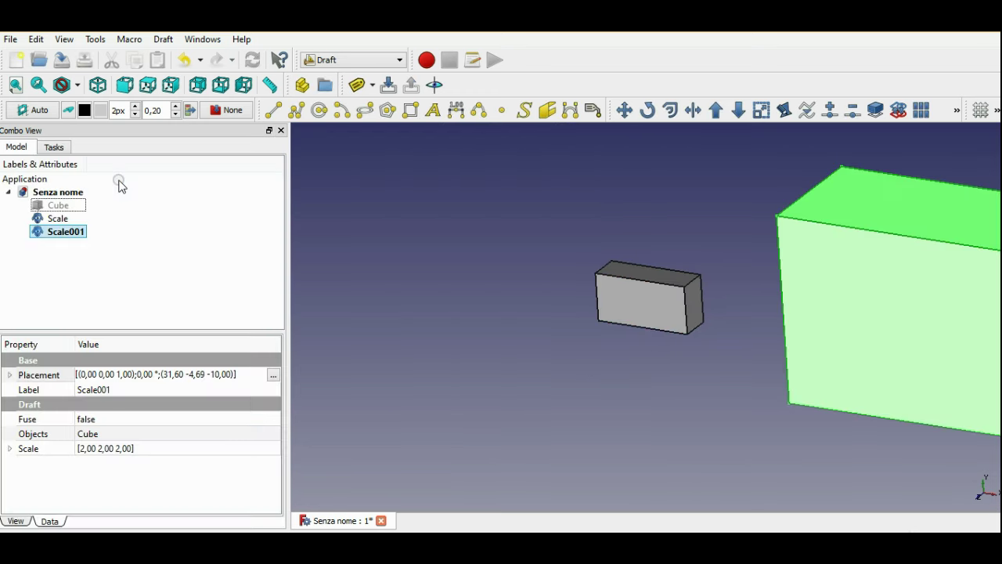
scroll(499, 259, "down", 2)
middle_click_drag(680, 322, 400, 302)
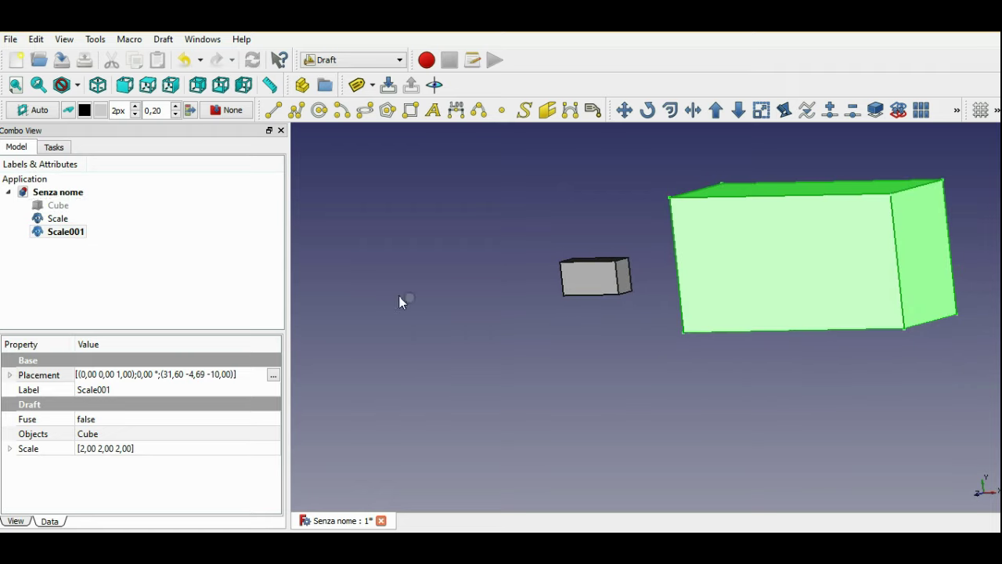
left_click(62, 208)
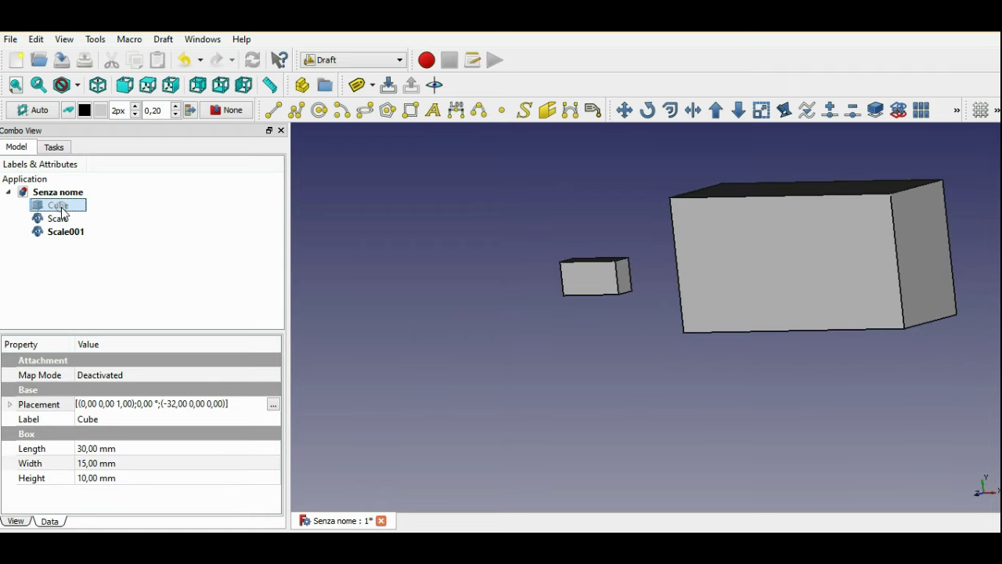
key("space")
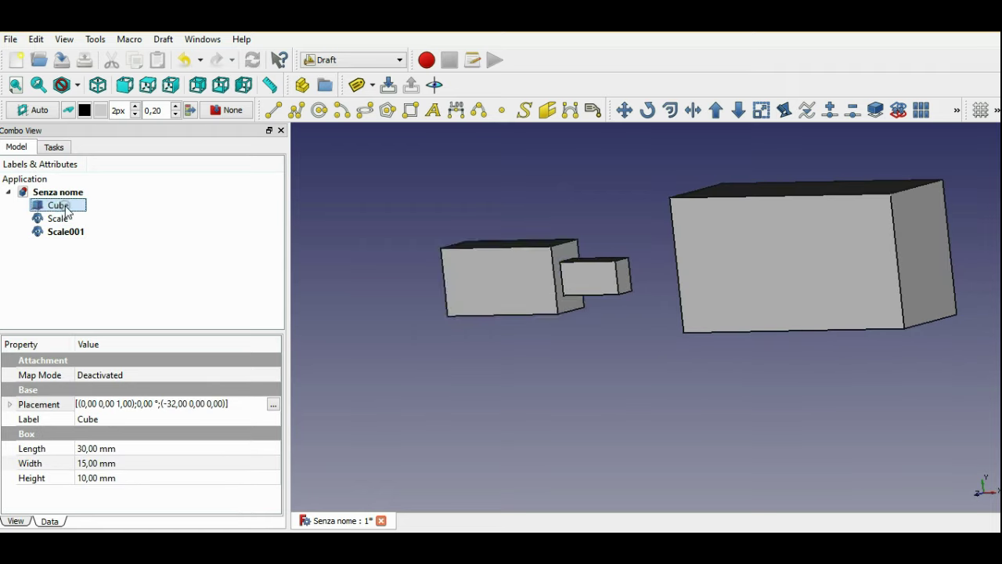